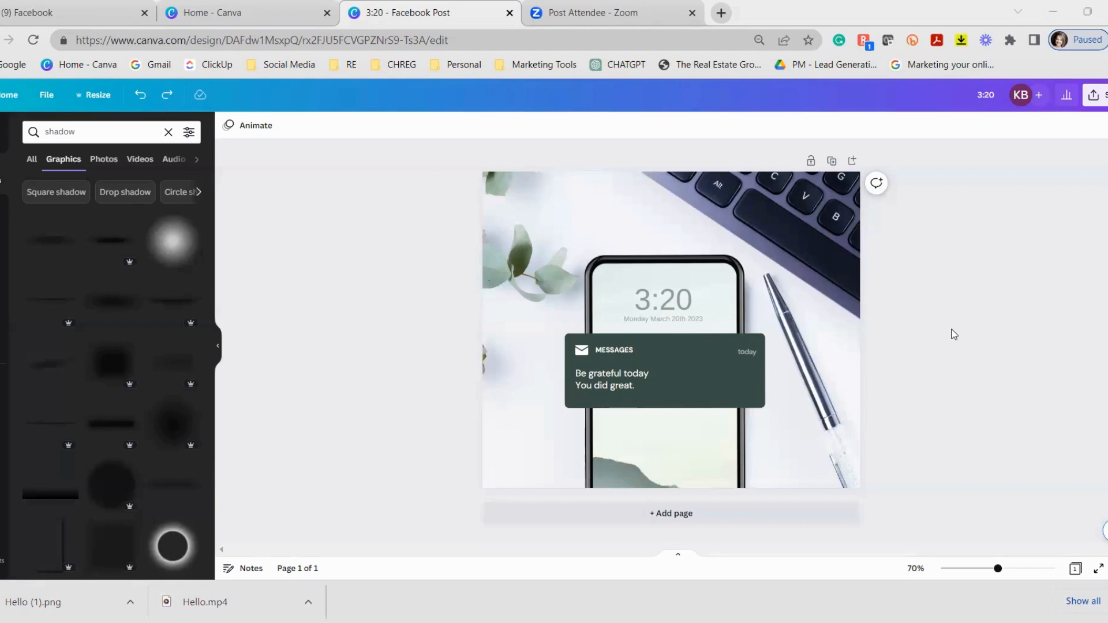
Duplicate the page and set the transparency of the green message box on page 2 to 94
click(832, 162)
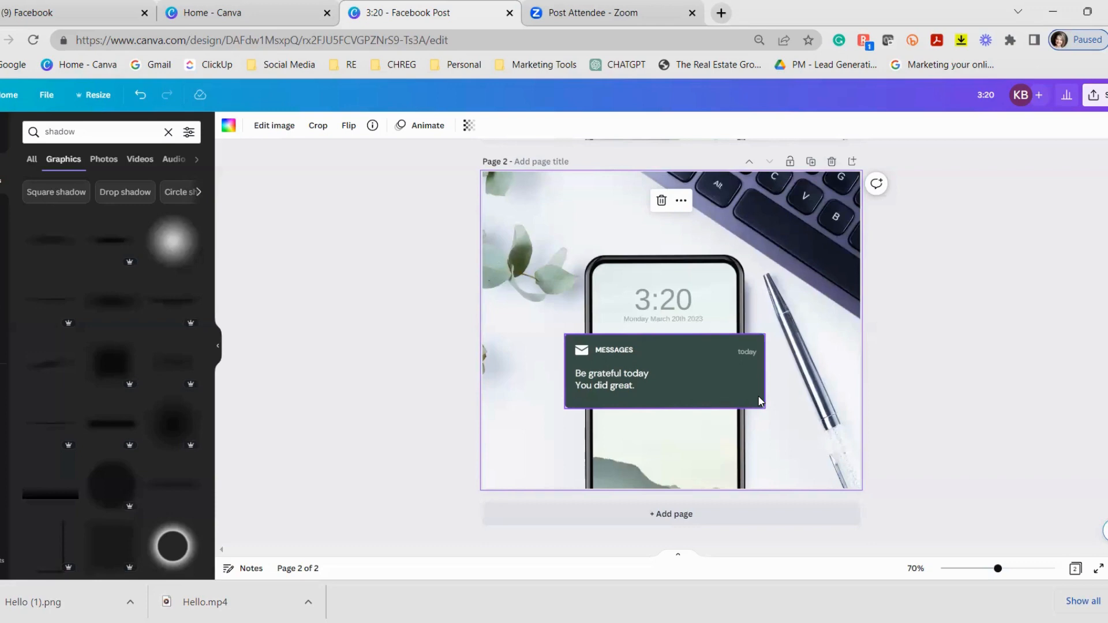
click(758, 397)
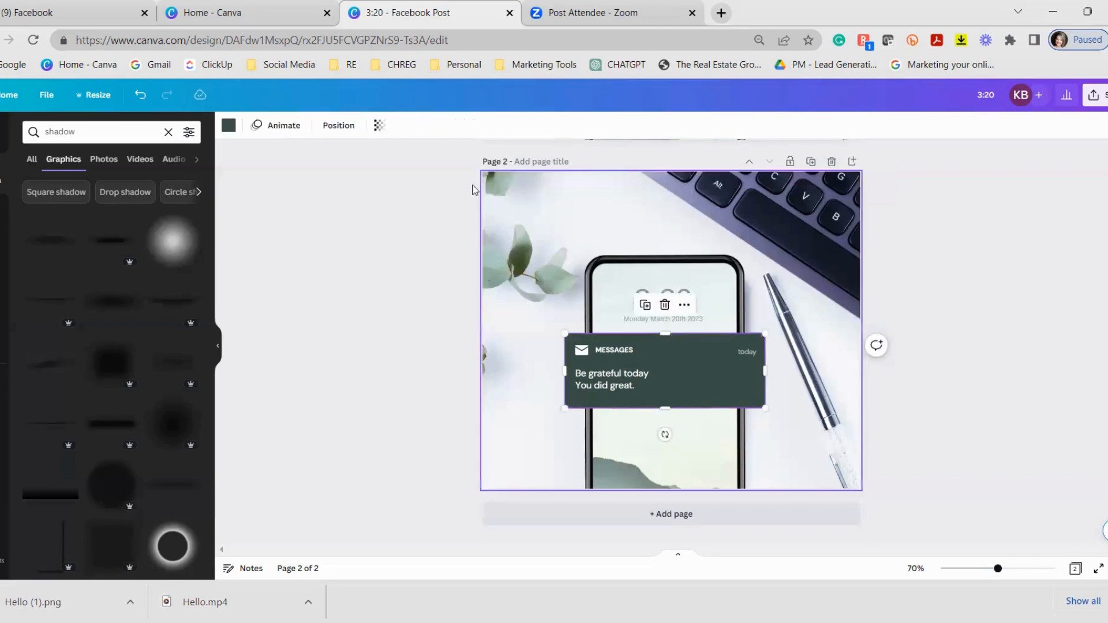
click(379, 127)
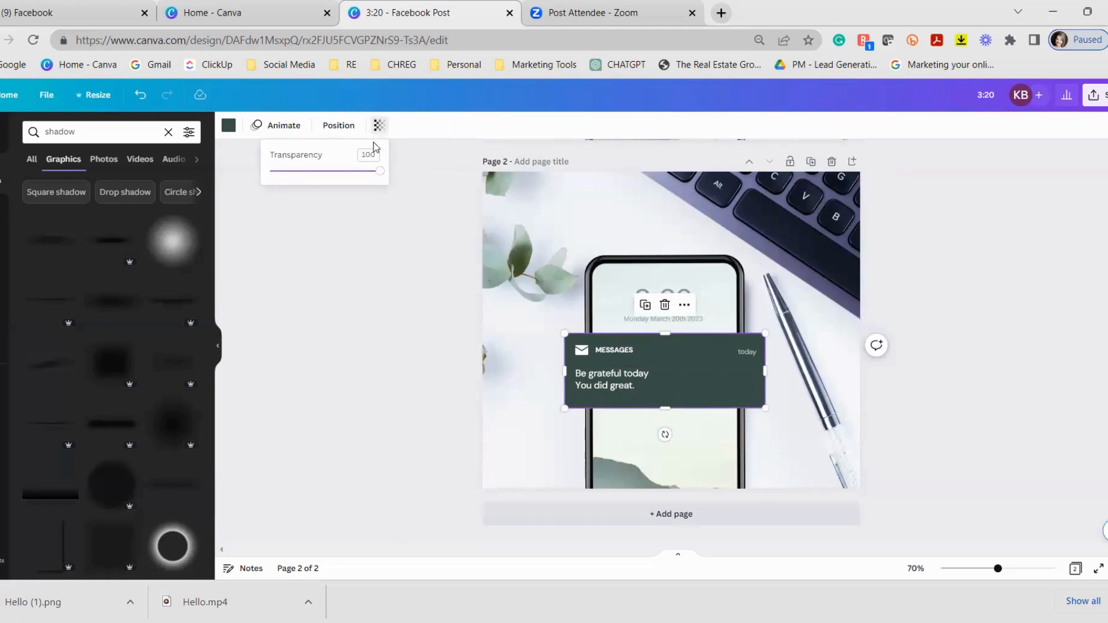
drag(380, 170, 374, 175)
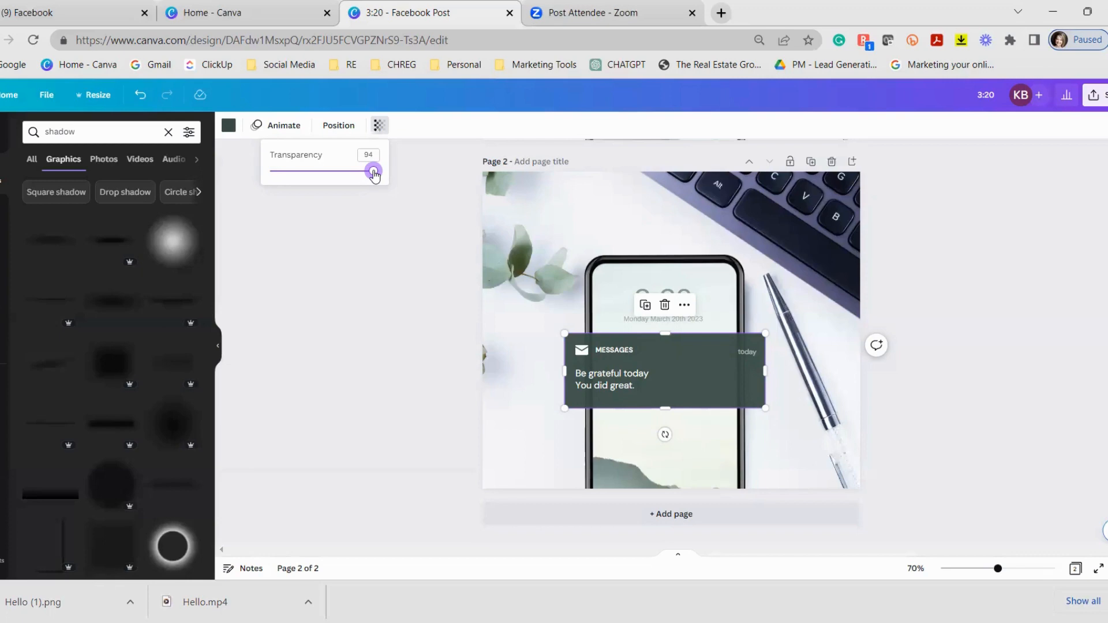
mouse_move(374, 174)
mouse_down()
mouse_move(316, 183)
mouse_move(374, 188)
mouse_up()
drag(374, 188, 376, 189)
click(848, 424)
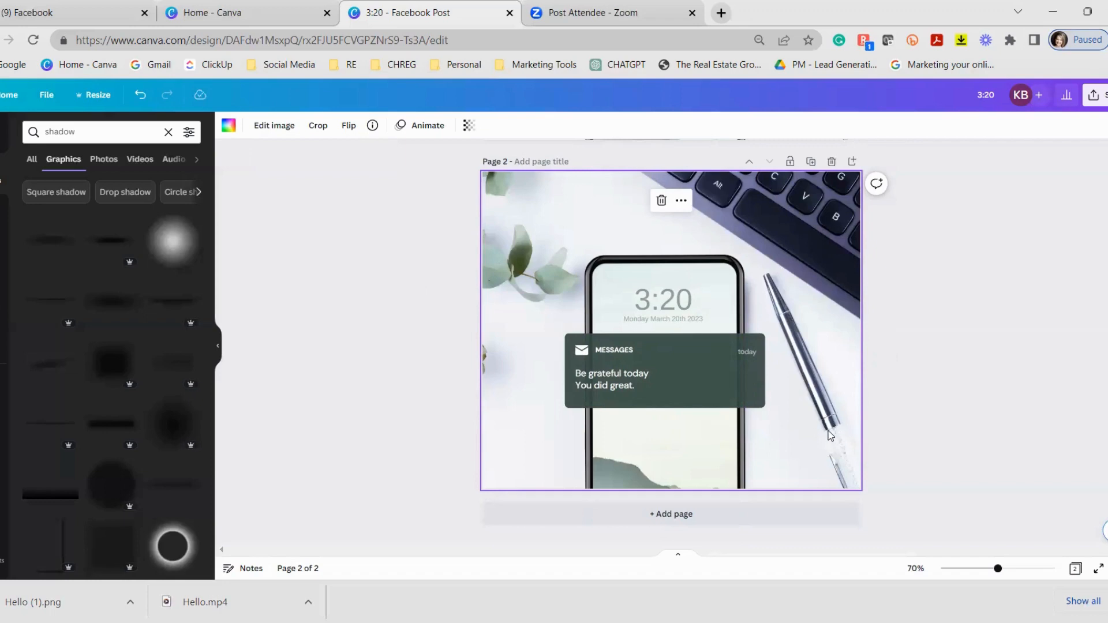
Add the soft oval shadow graphic, shrink it to slightly wider than the message box, and place it along the box's lower edge
scroll(829, 435, up, 5)
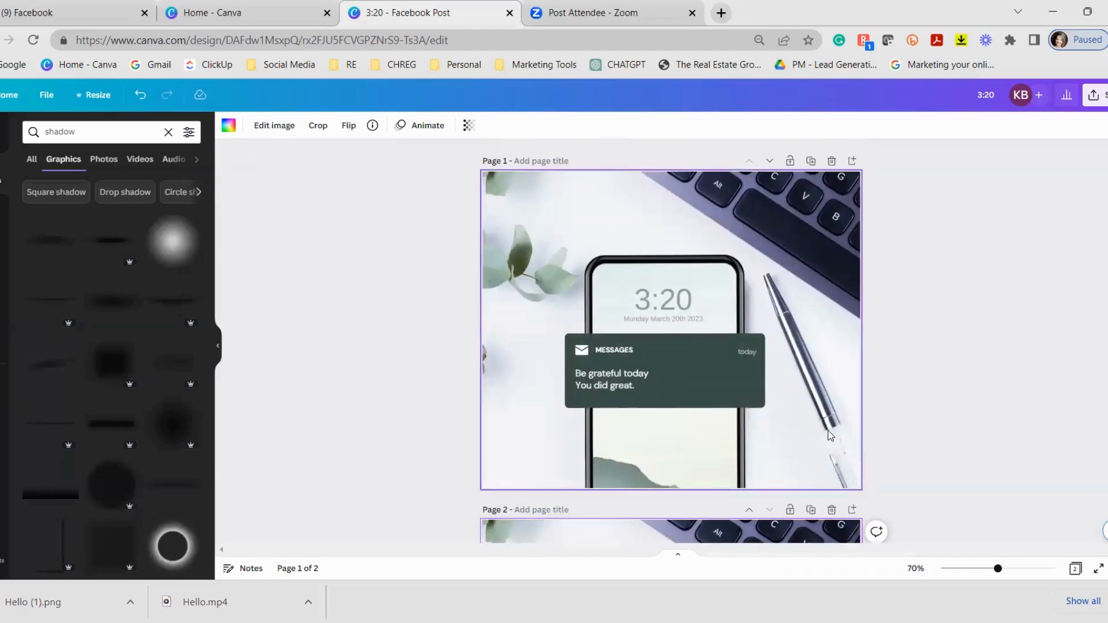
scroll(829, 436, down, 5)
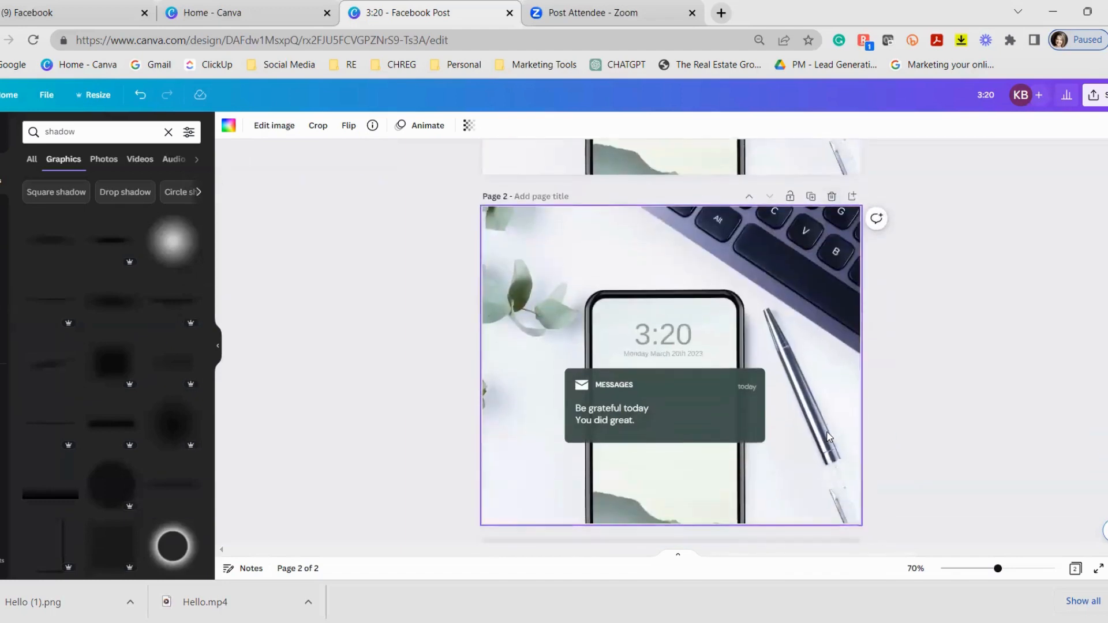
scroll(829, 437, down, 1)
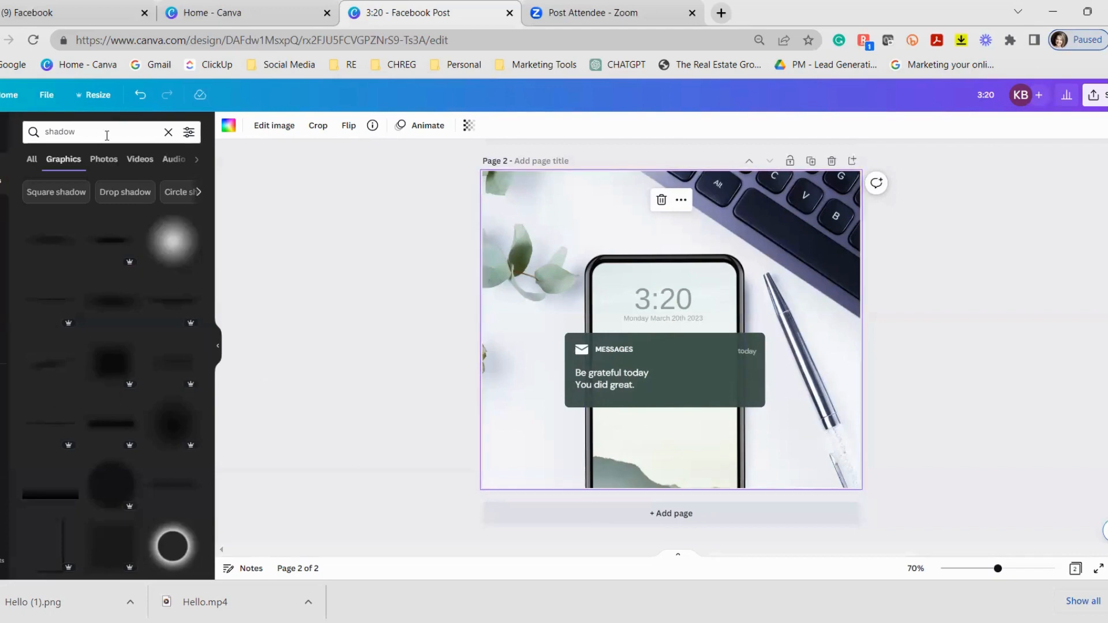
click(48, 248)
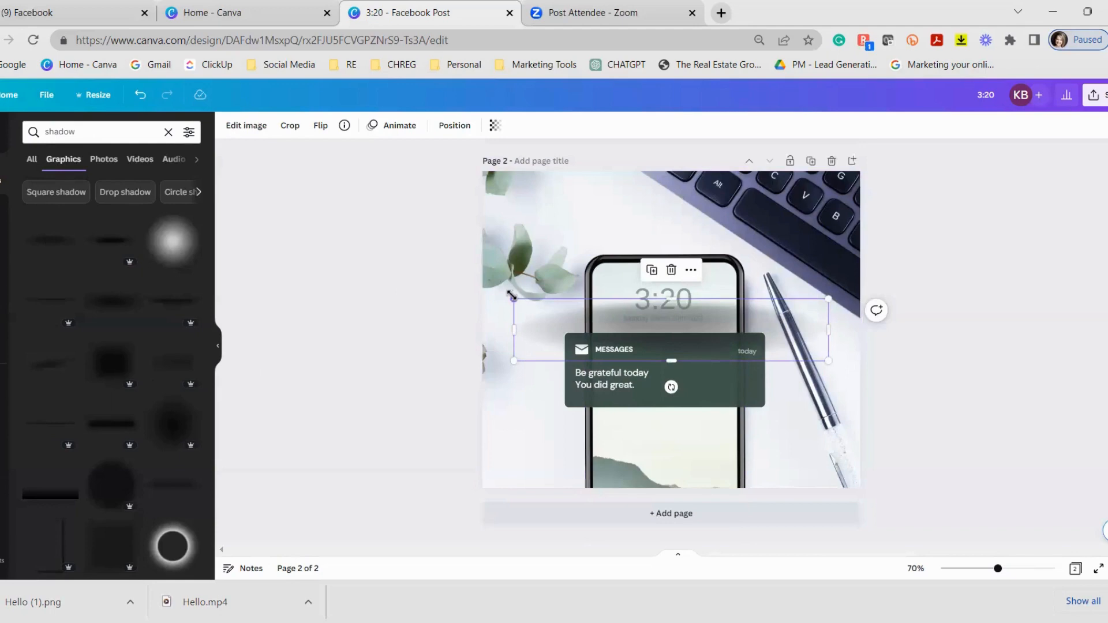
drag(511, 295, 559, 316)
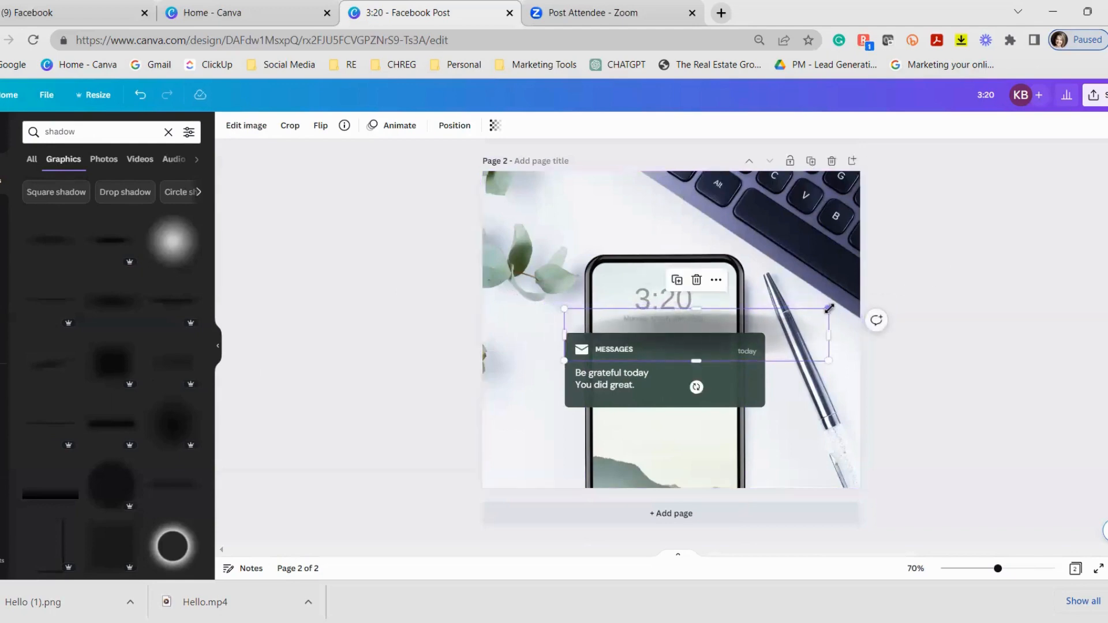
drag(828, 310, 779, 318)
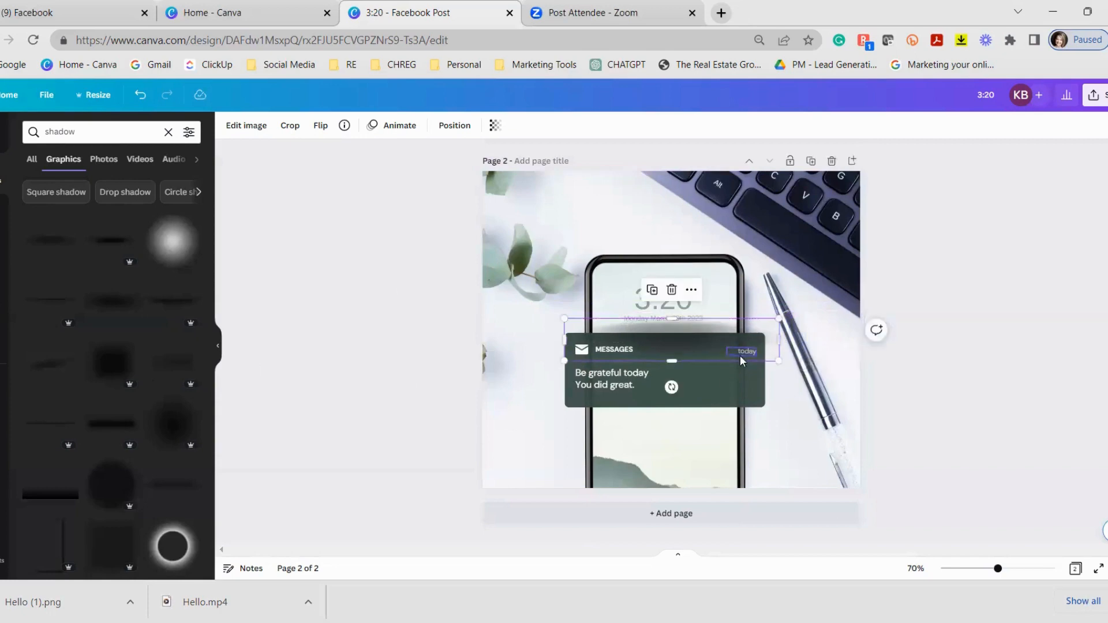
drag(700, 361, 699, 398)
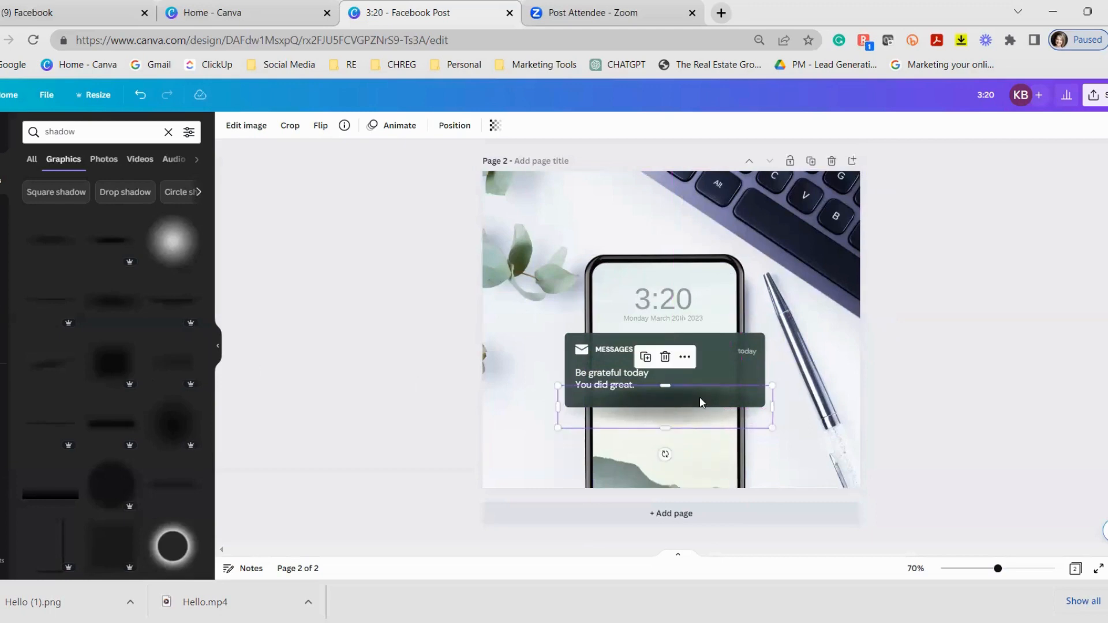
Send the horizontal shadow backward so that it sits behind the message box
right_click(699, 396)
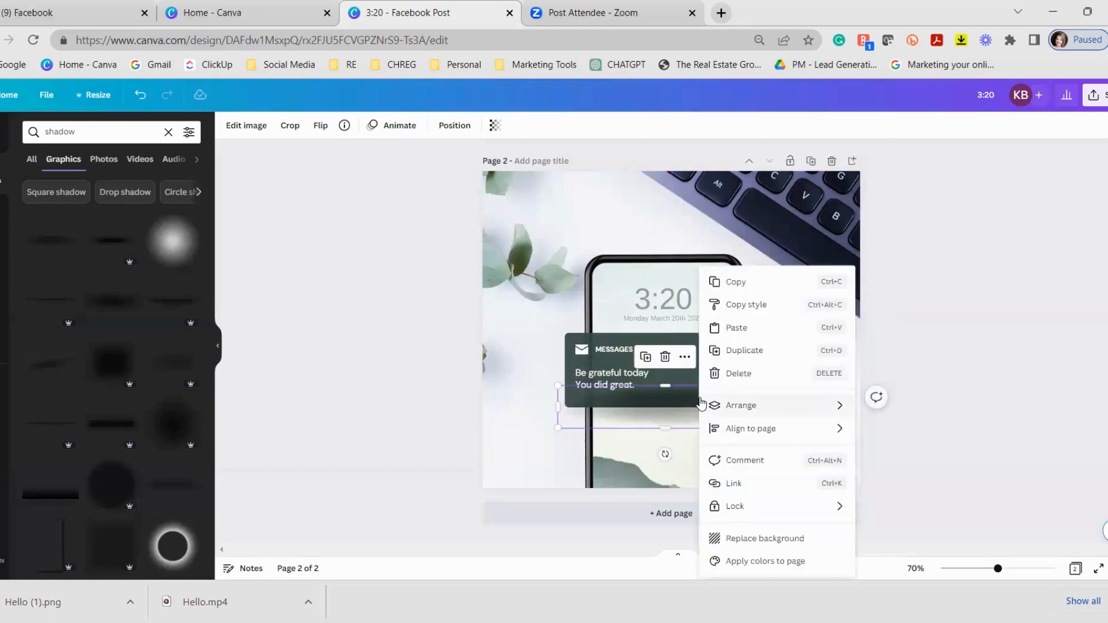
mouse_move(706, 403)
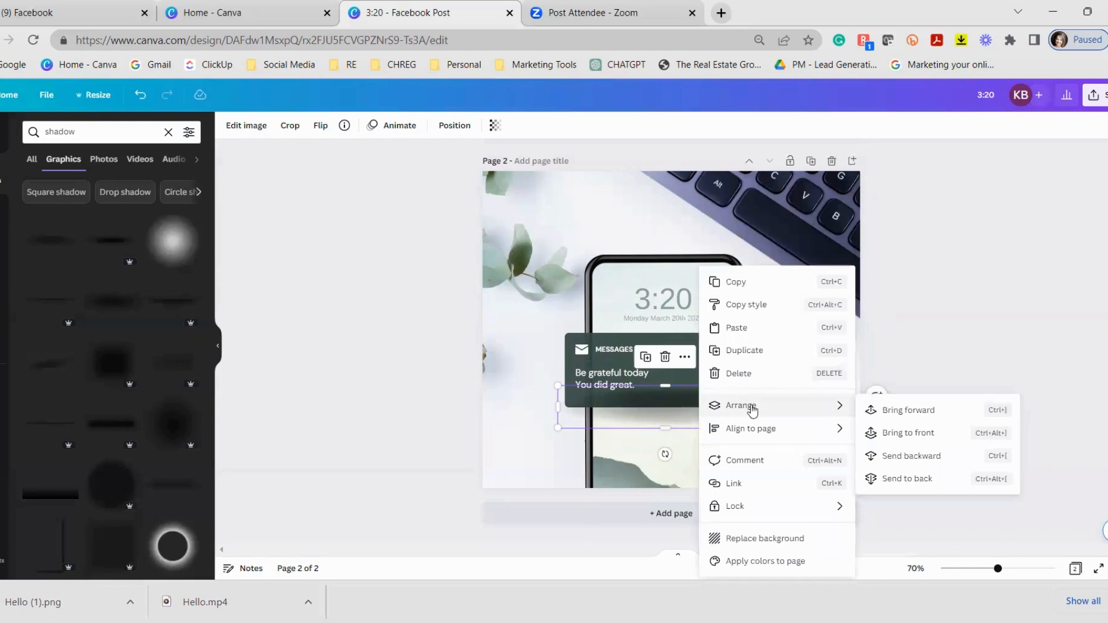
click(920, 462)
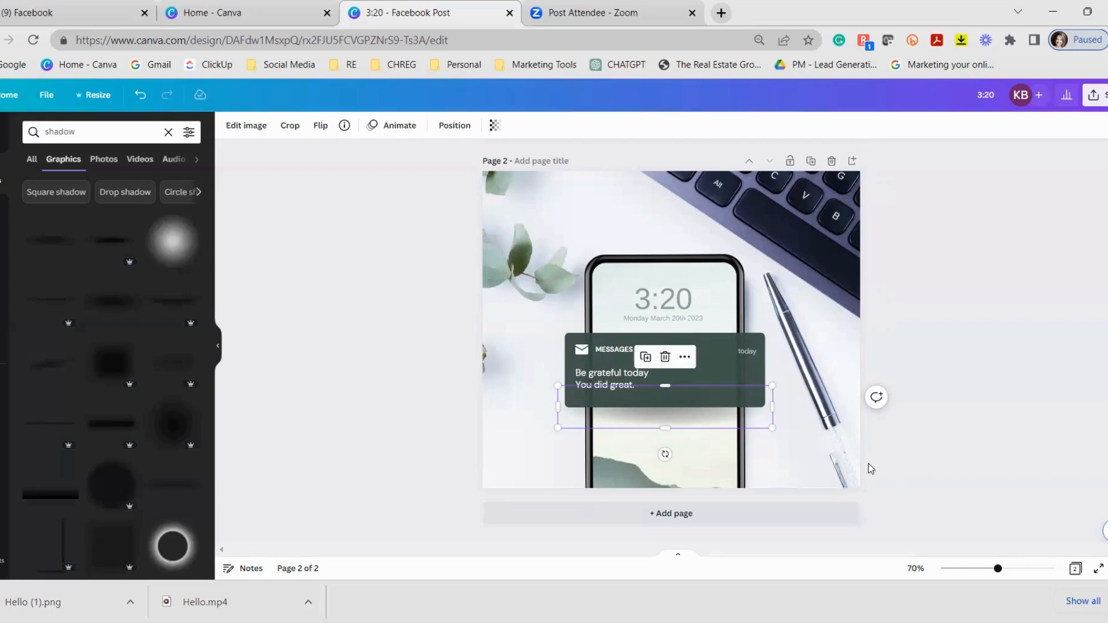
click(837, 312)
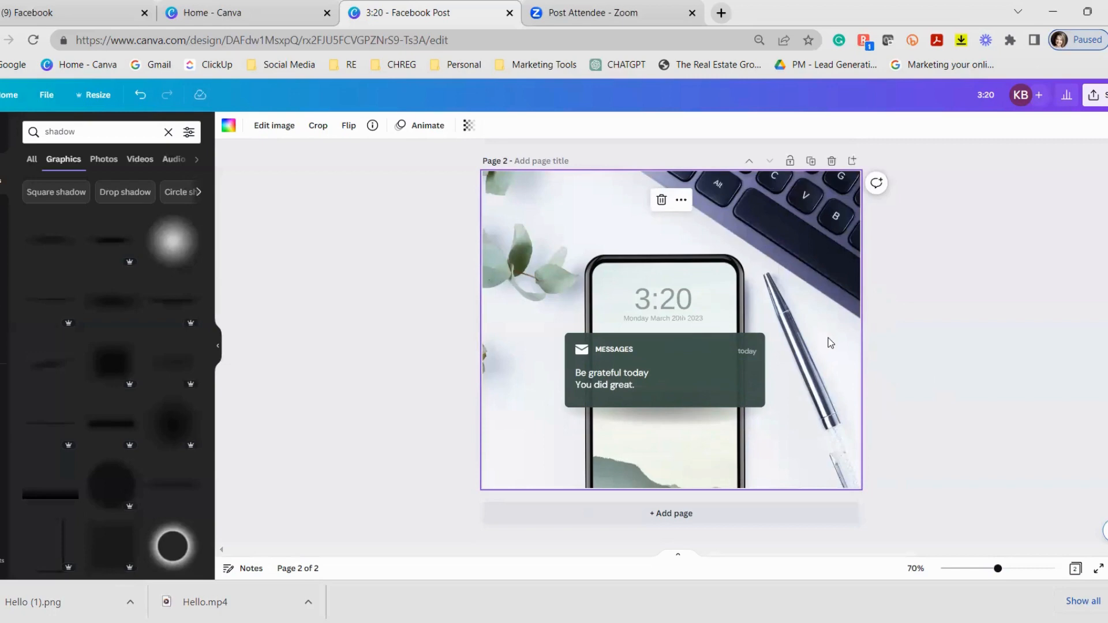
Add a second copy of the soft oval shadow graphic to page 2 and rotate it 90° to stand vertically
scroll(830, 343, up, 5)
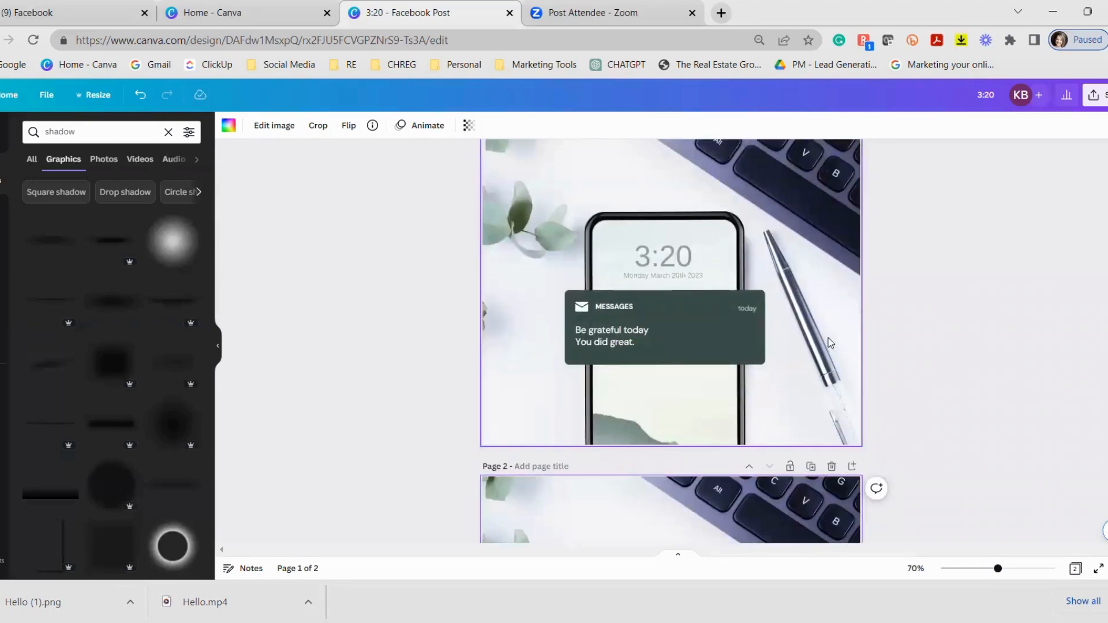
scroll(830, 342, down, 5)
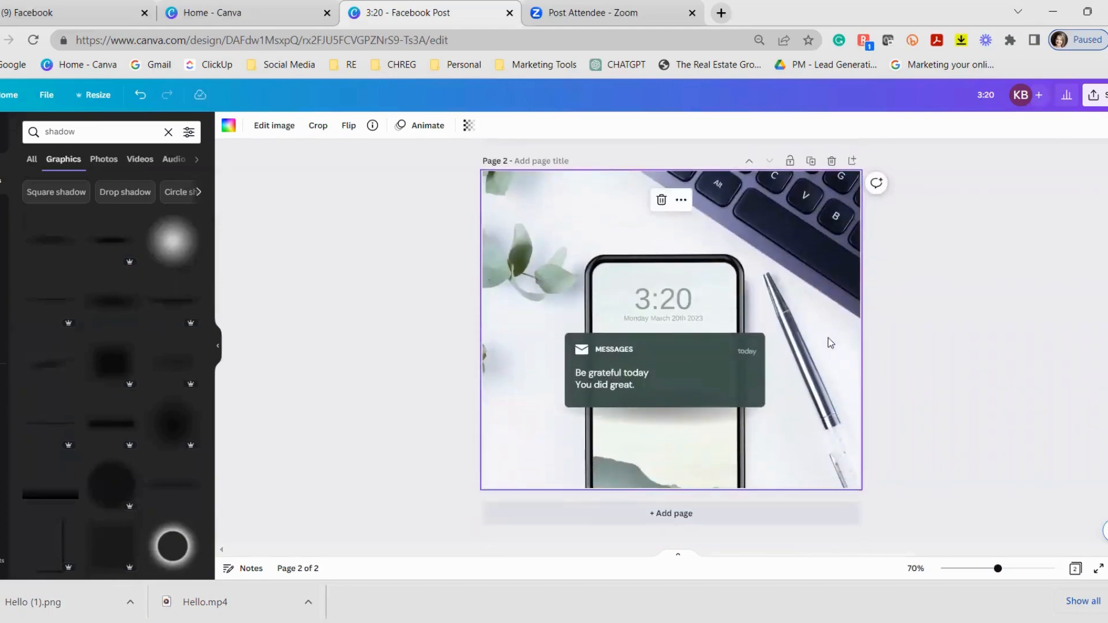
scroll(830, 343, up, 5)
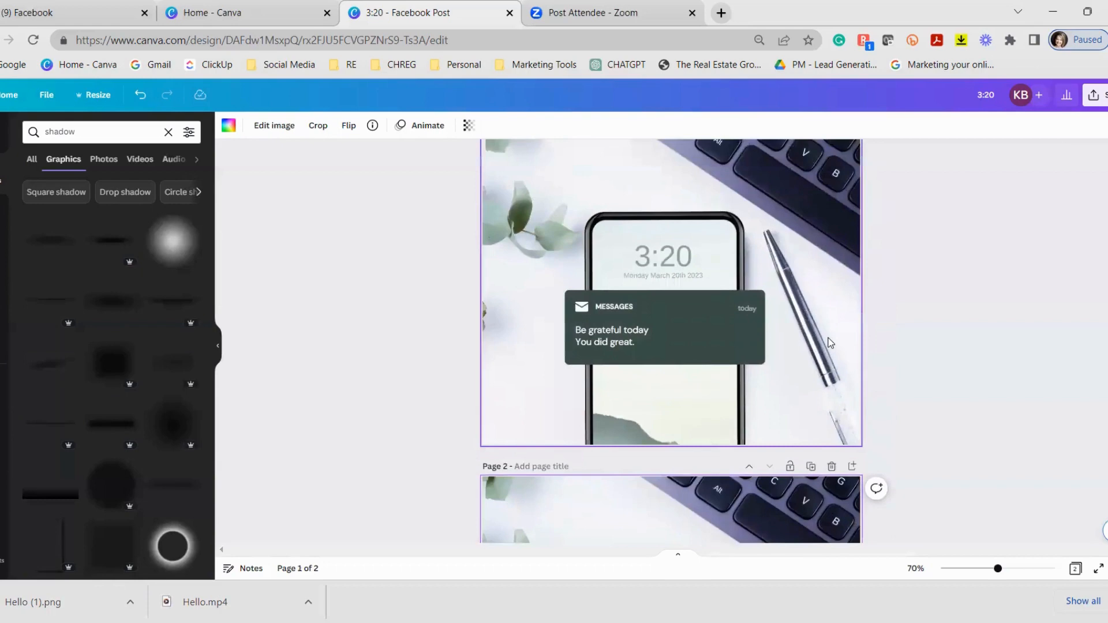
scroll(830, 342, down, 5)
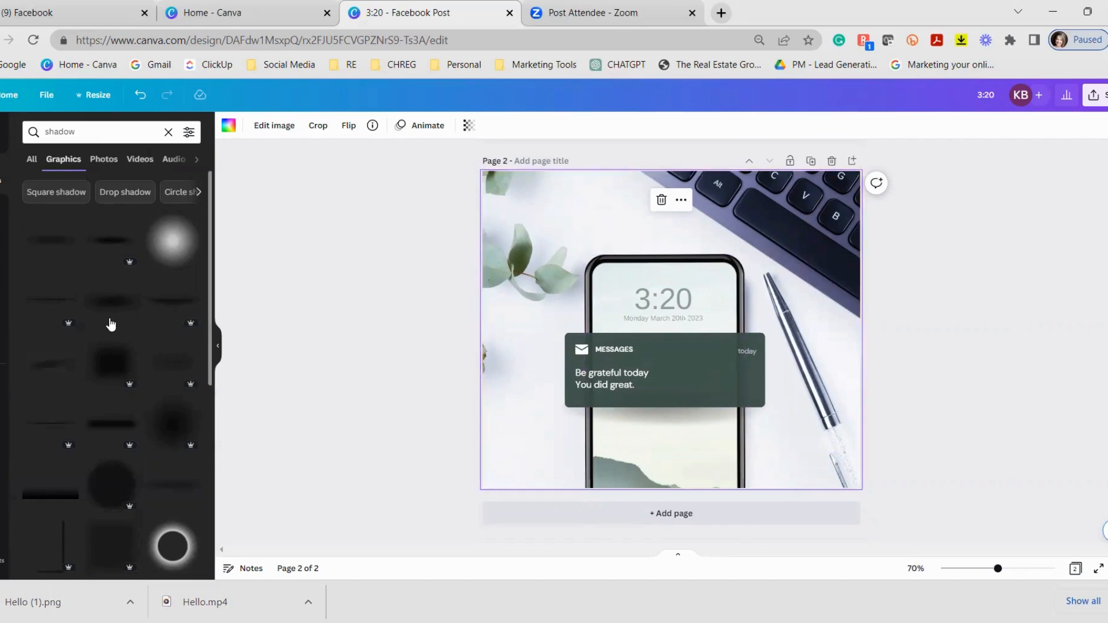
click(57, 247)
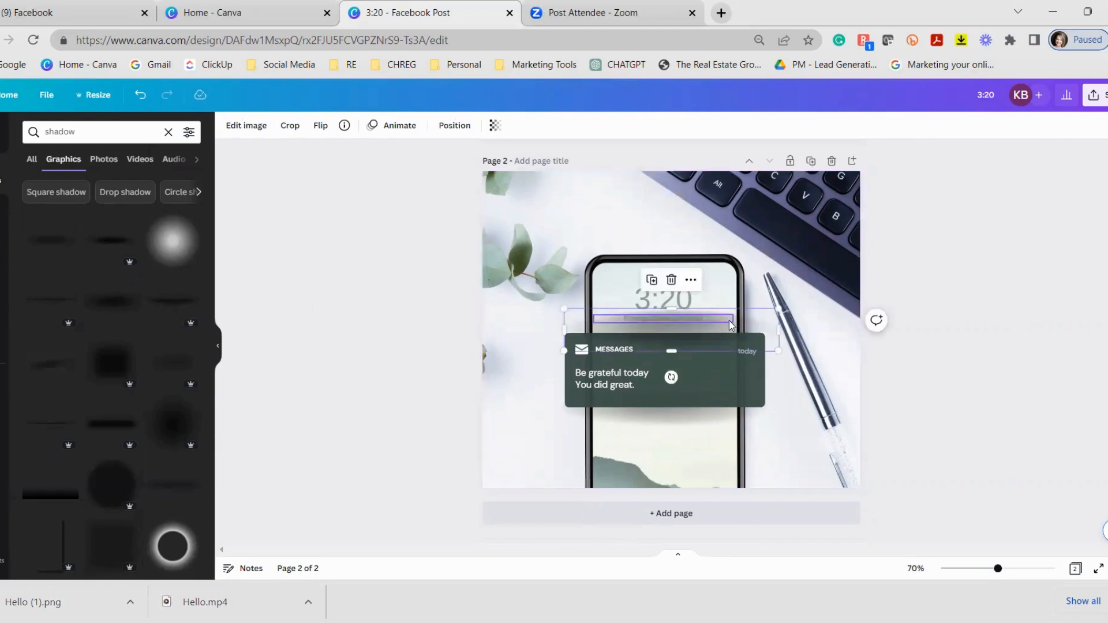
click(729, 320)
click(759, 322)
drag(759, 320, 805, 280)
drag(716, 336, 637, 287)
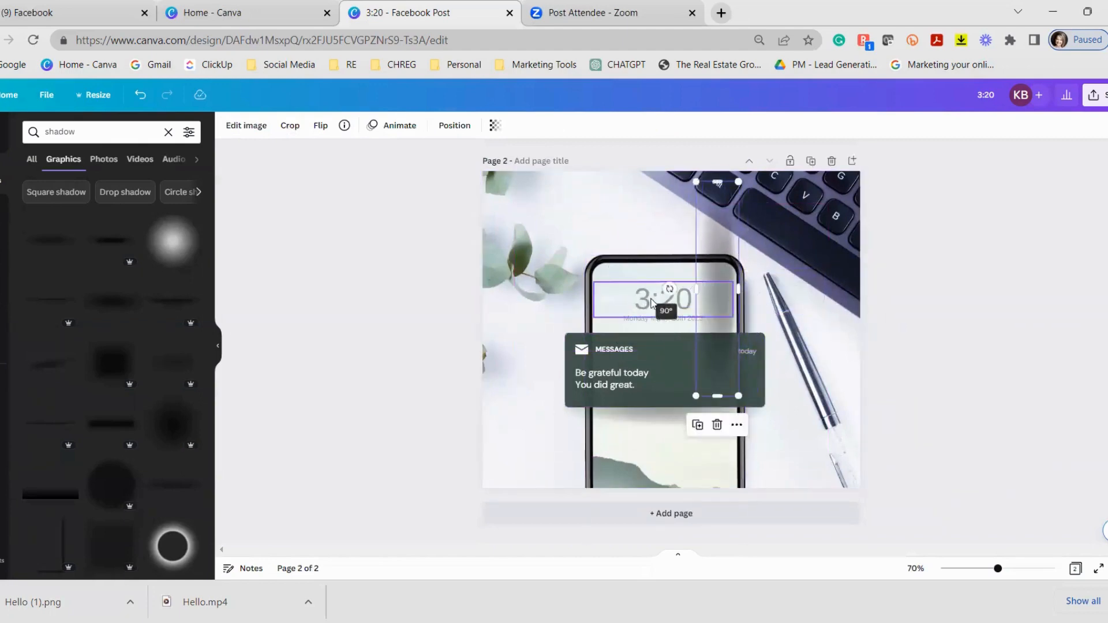
Move the vertical shadow onto the phone's right edge and stretch its lower end past the bottom of the page
drag(724, 218, 759, 318)
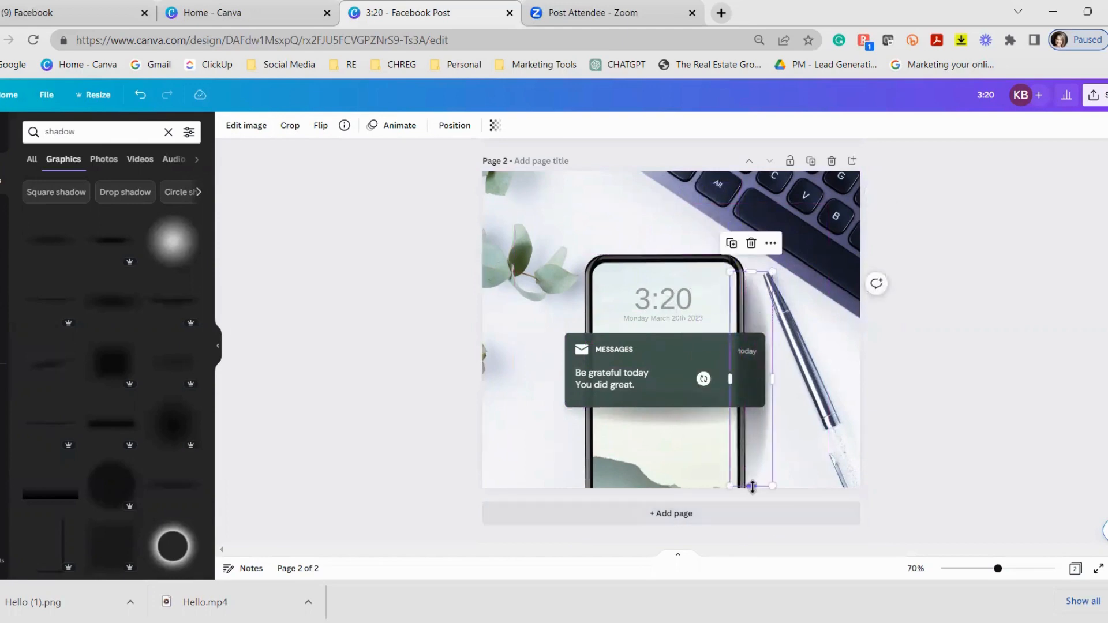
drag(751, 488, 752, 497)
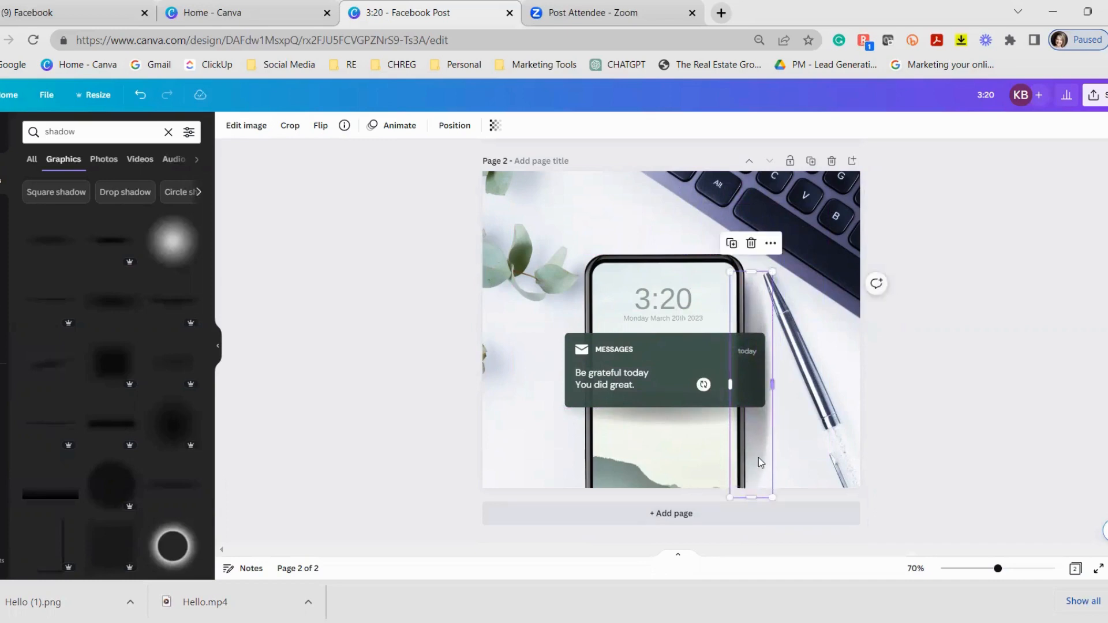
drag(757, 456, 743, 472)
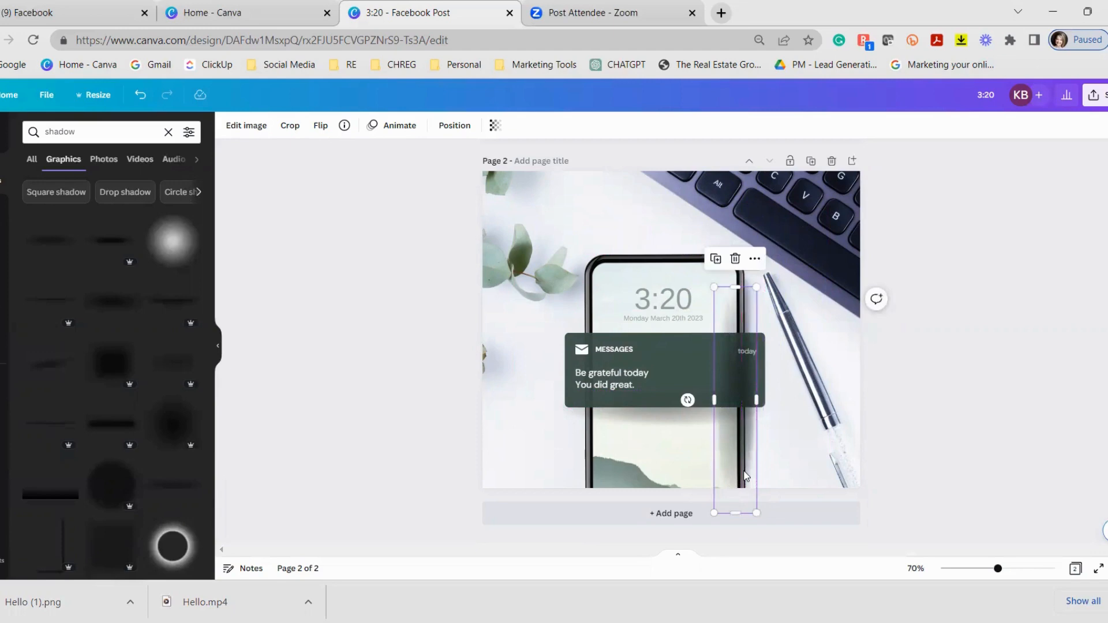
Send the vertical shadow to the back so that it lies behind the phone and the message box
right_click(744, 474)
mouse_move(808, 414)
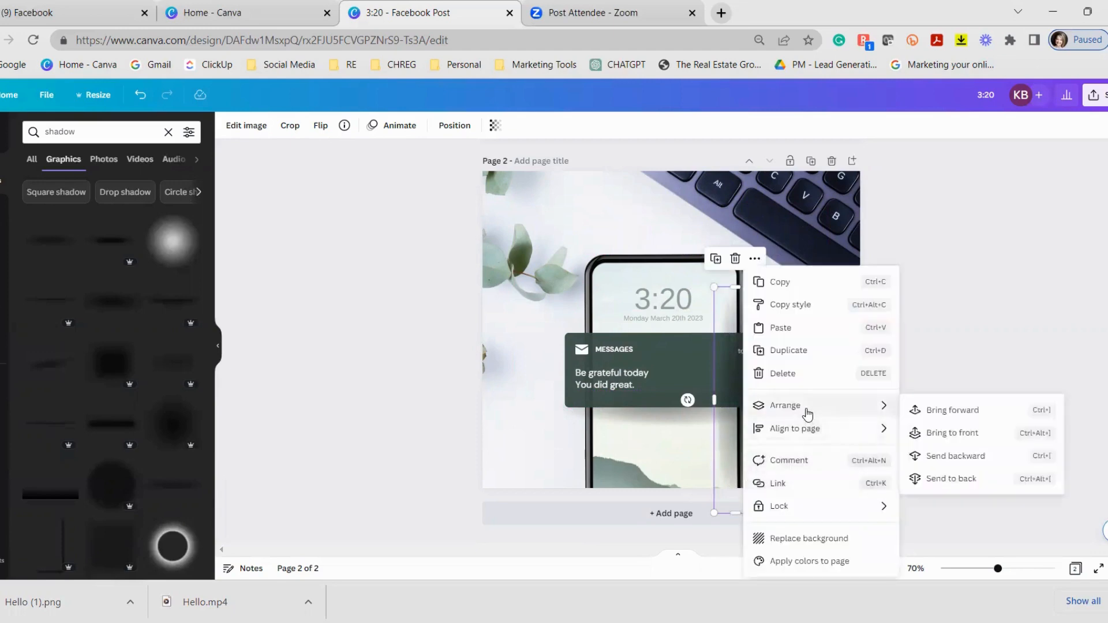
click(975, 460)
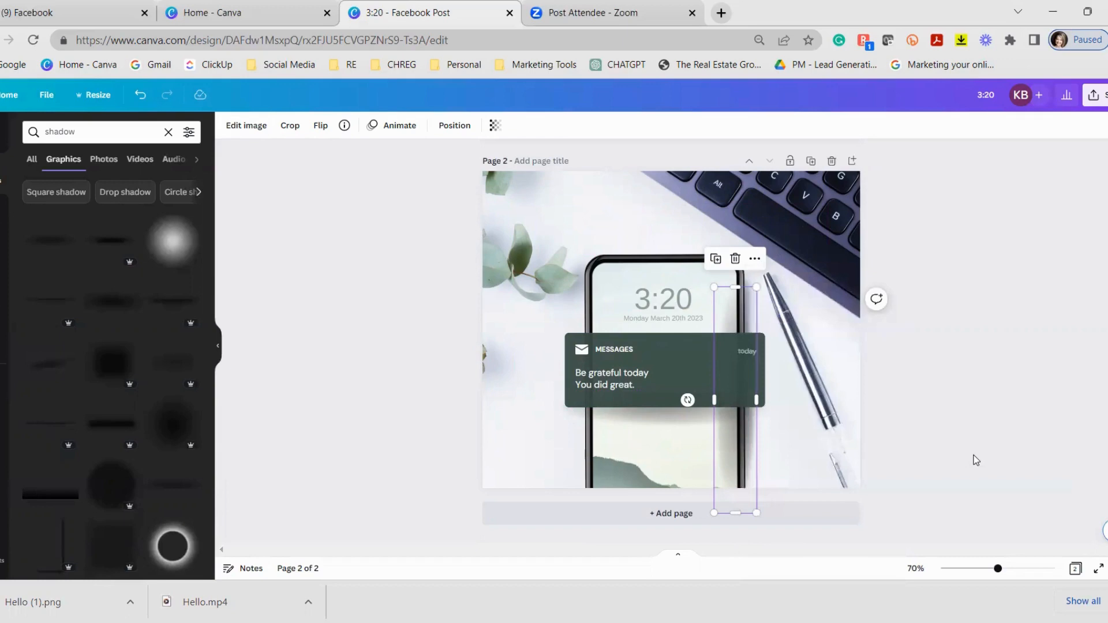
right_click(728, 454)
mouse_move(816, 428)
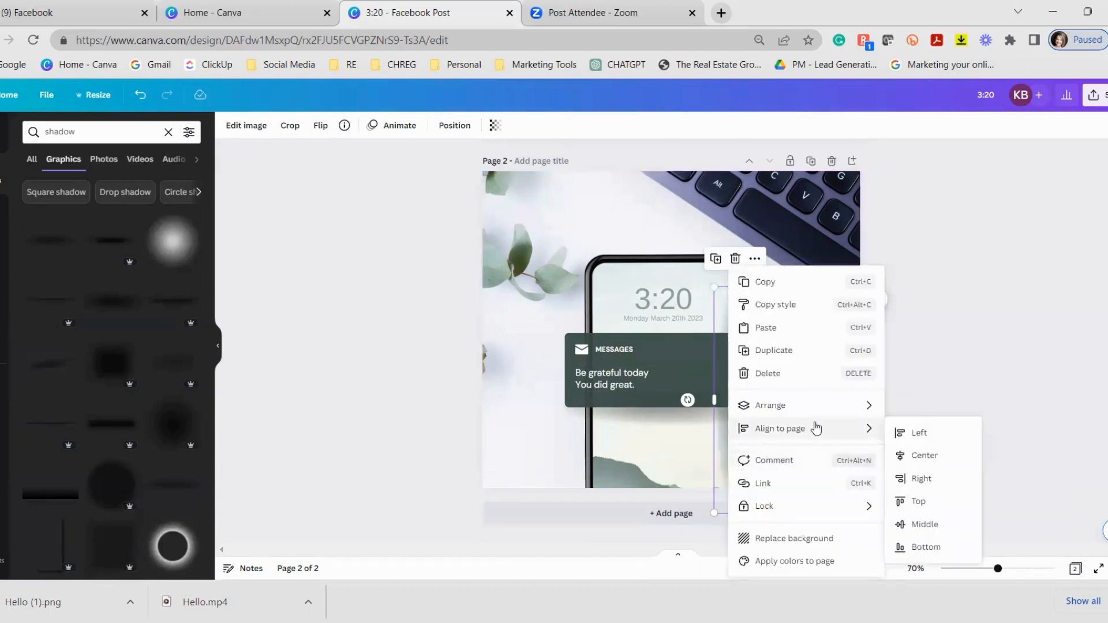
mouse_move(830, 406)
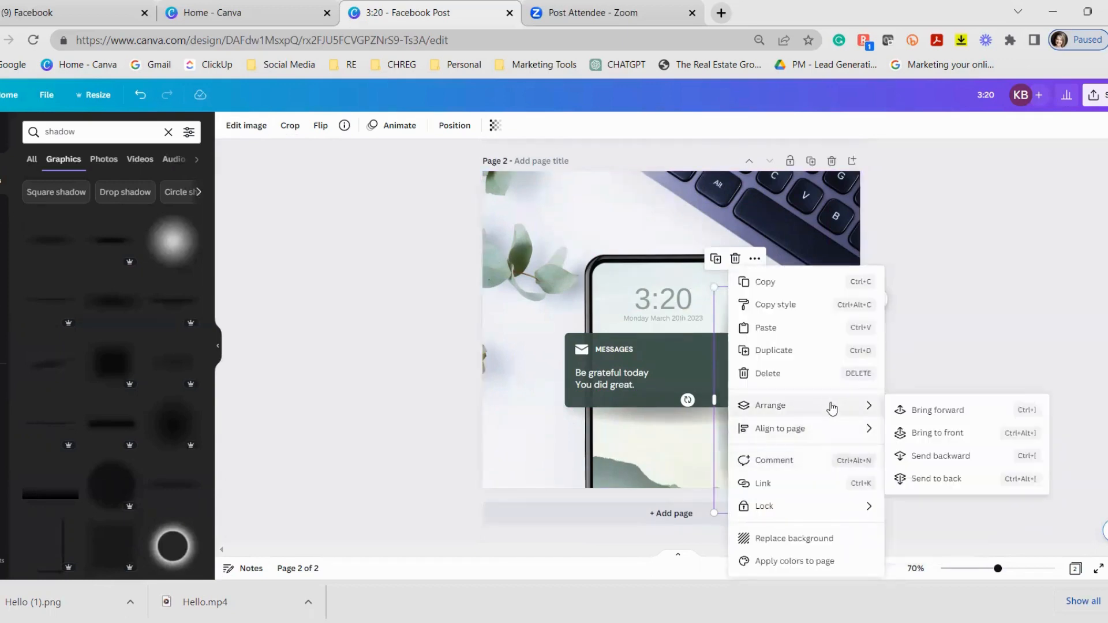
click(960, 457)
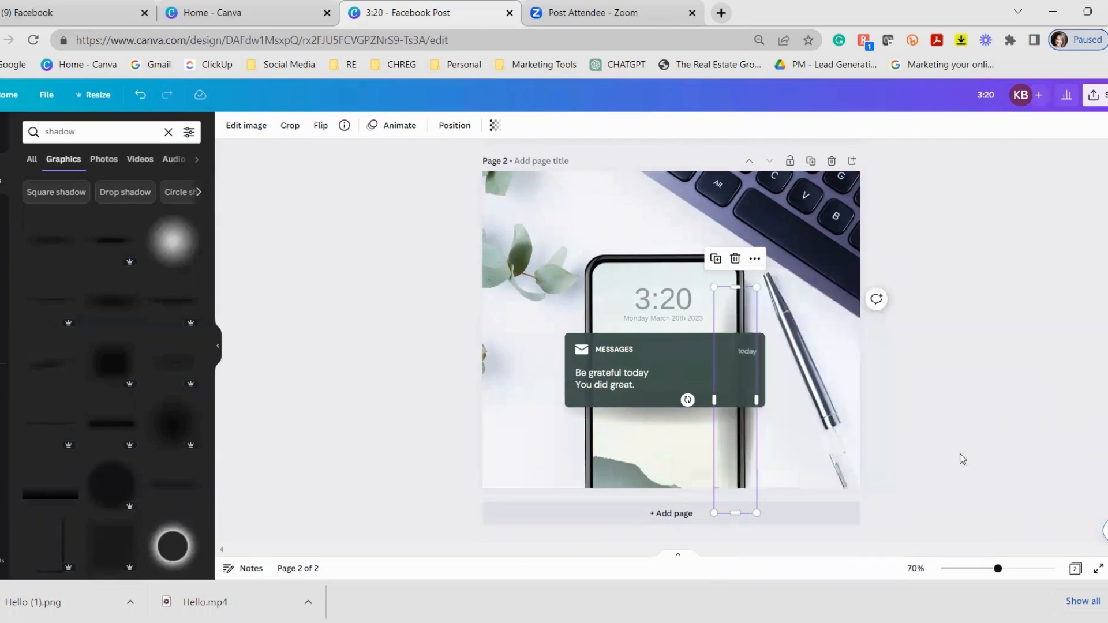
right_click(751, 436)
mouse_move(831, 406)
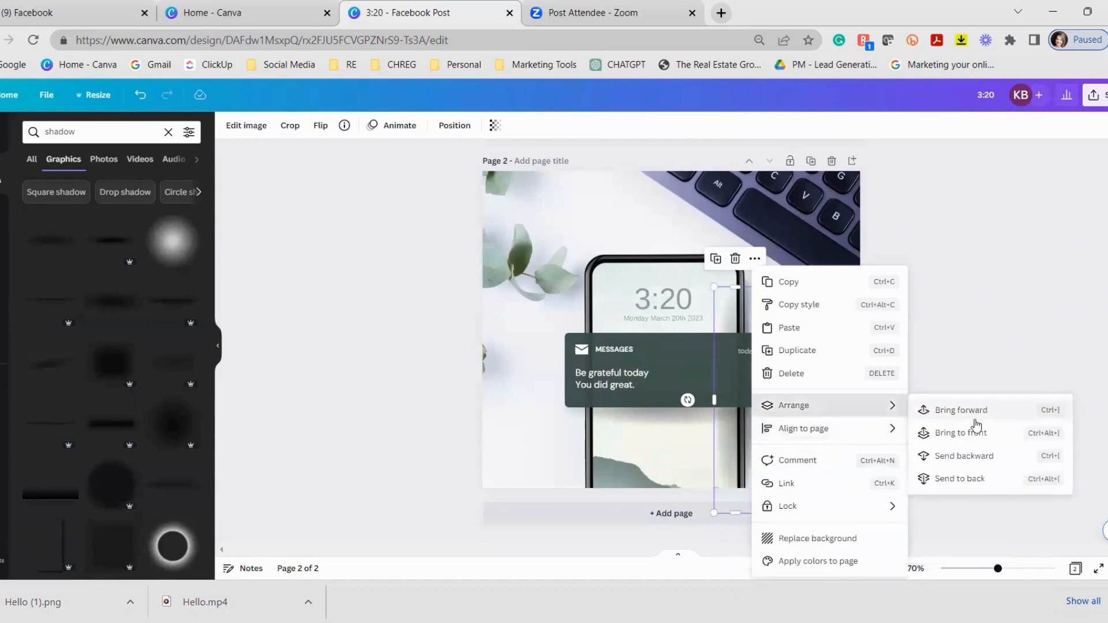
click(984, 480)
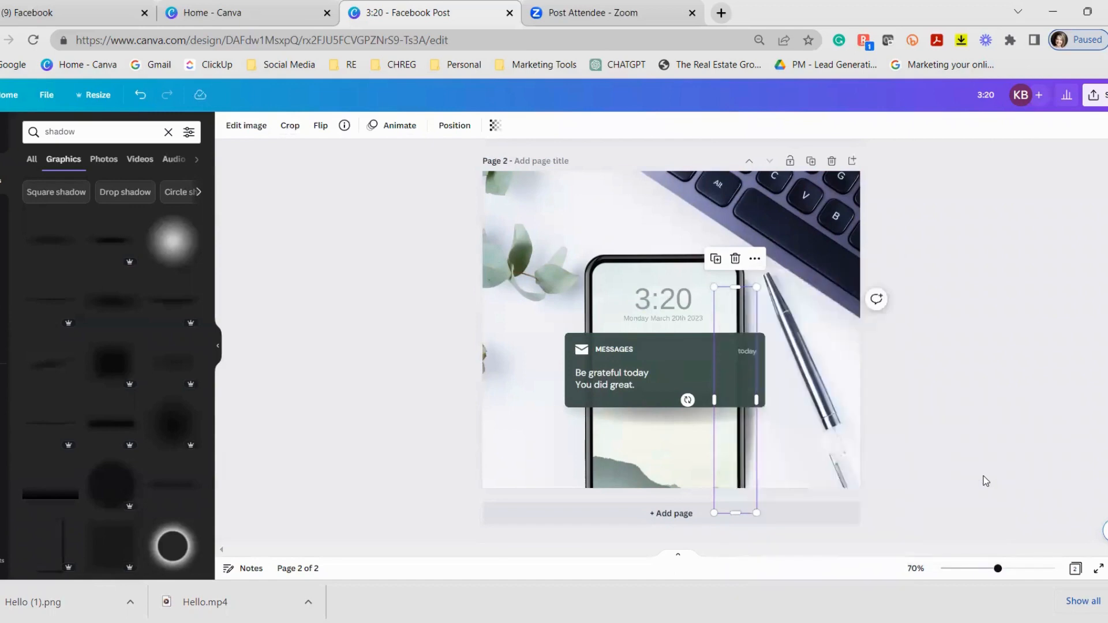
click(996, 368)
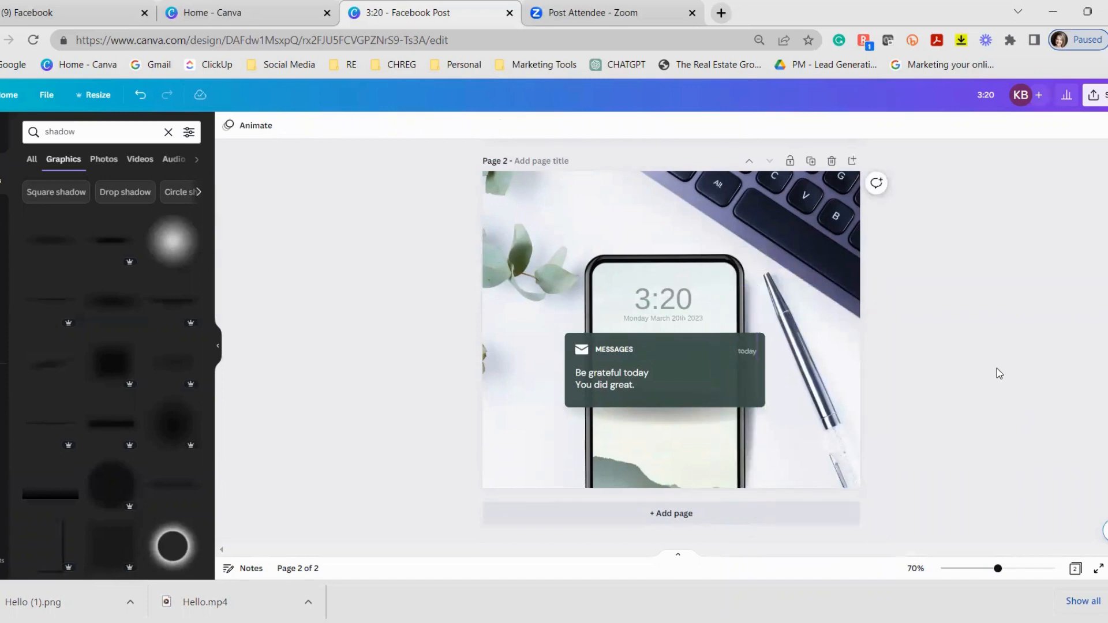
scroll(978, 369, up, 2)
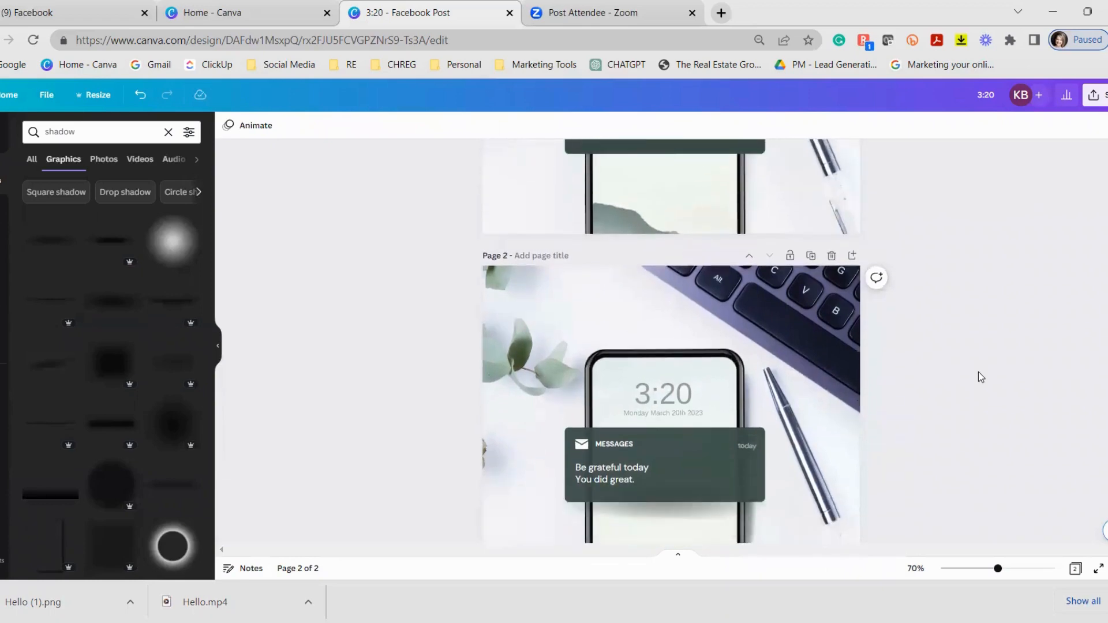
scroll(977, 372, down, 2)
scroll(978, 373, up, 6)
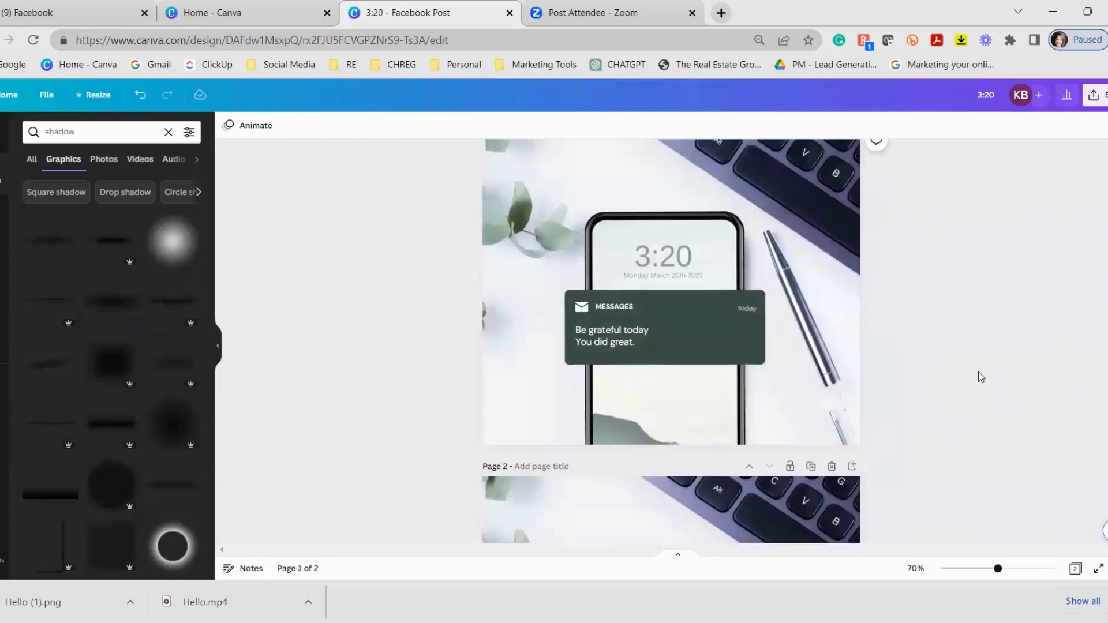
scroll(977, 372, down, 5)
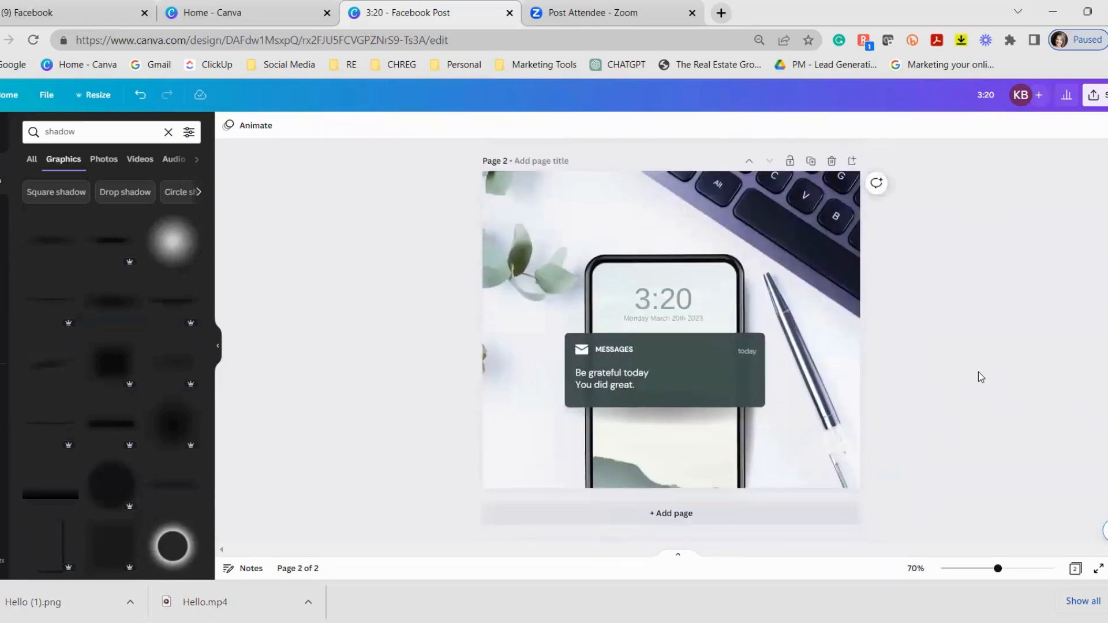